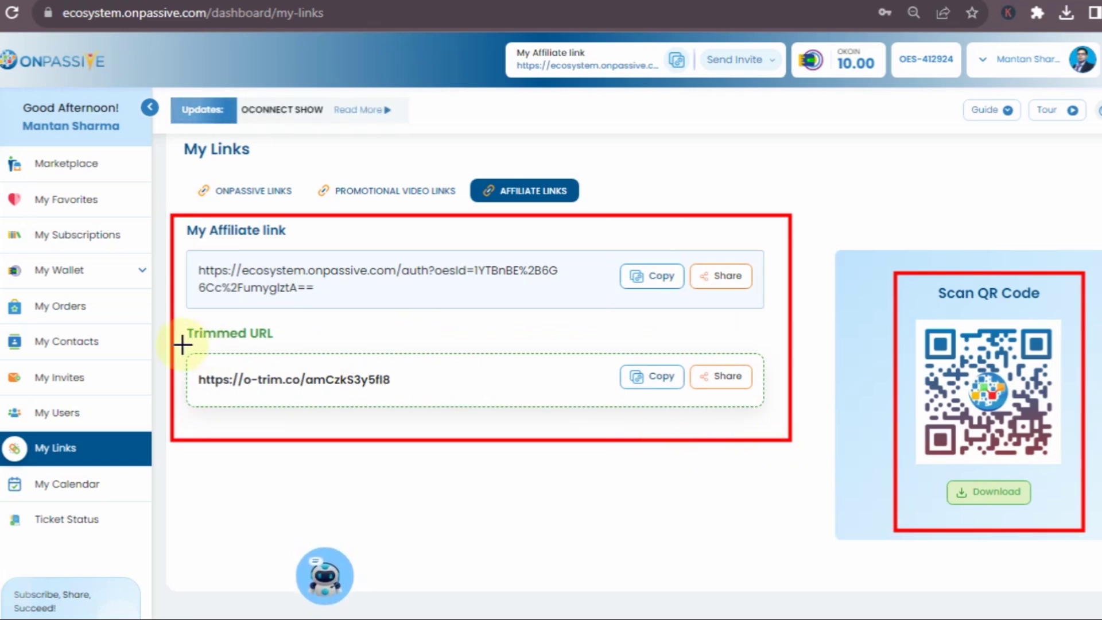
left_click_drag(191, 372, 462, 417)
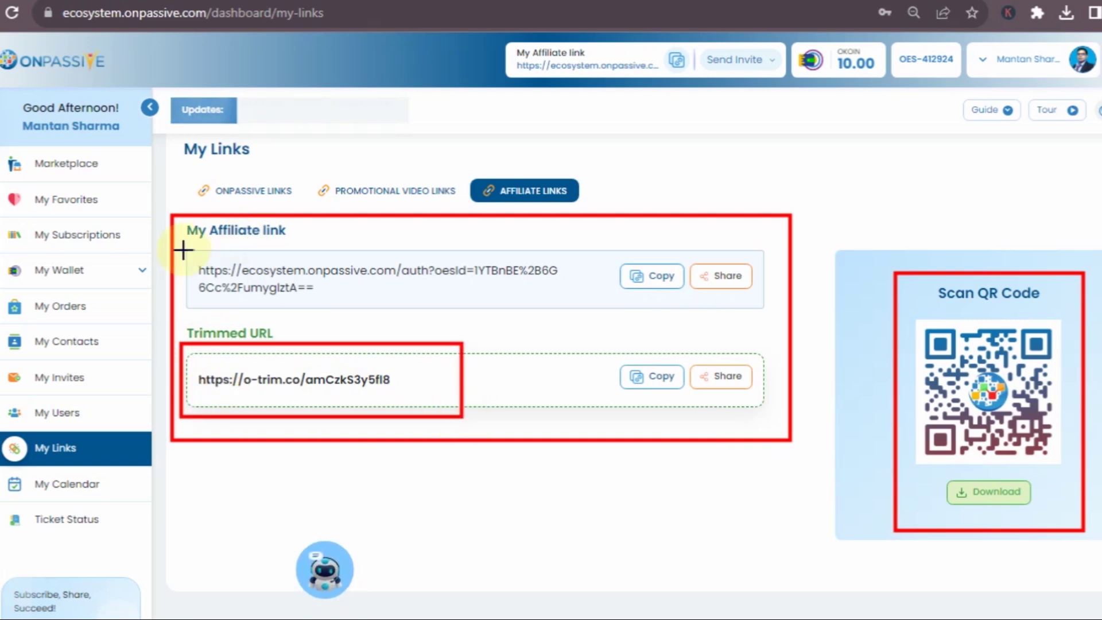
mouse_move(189, 266)
left_mouse_down()
mouse_move(256, 330)
mouse_move(577, 323)
left_mouse_up()
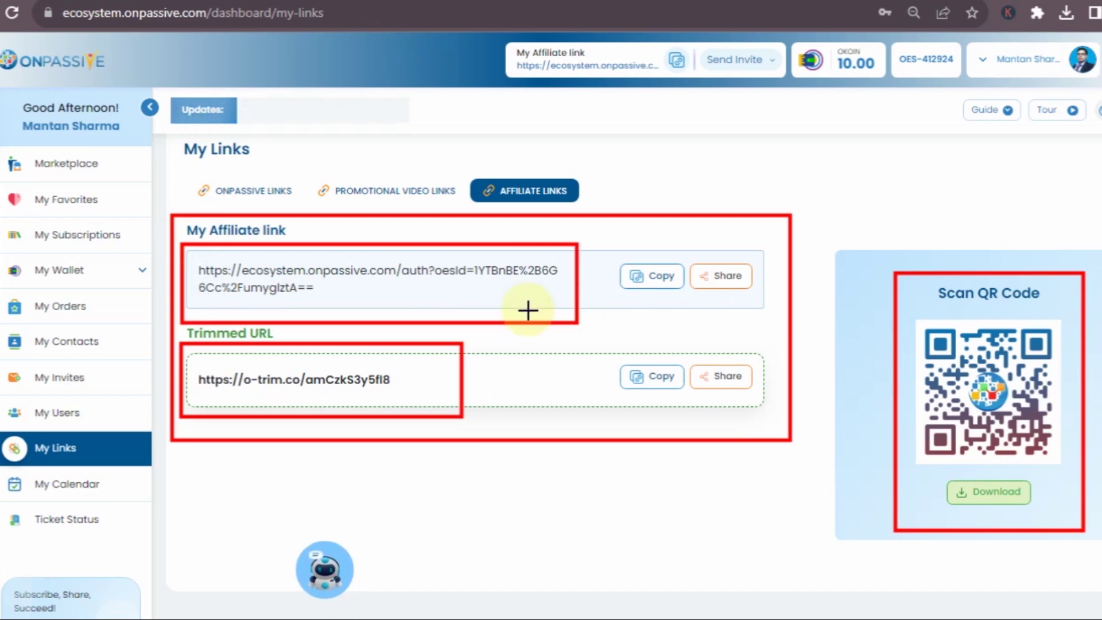
mouse_move(608, 247)
left_mouse_down()
mouse_move(627, 339)
mouse_move(693, 417)
left_mouse_up()
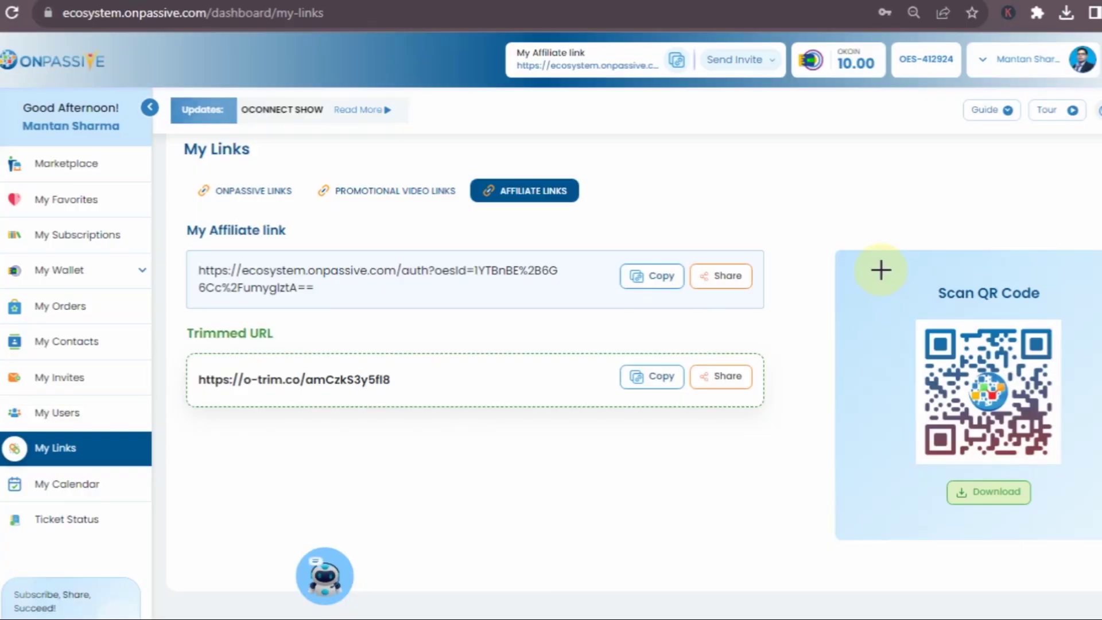
mouse_move(881, 269)
left_mouse_down()
mouse_move(920, 450)
mouse_move(1036, 520)
mouse_move(1091, 520)
left_mouse_up()
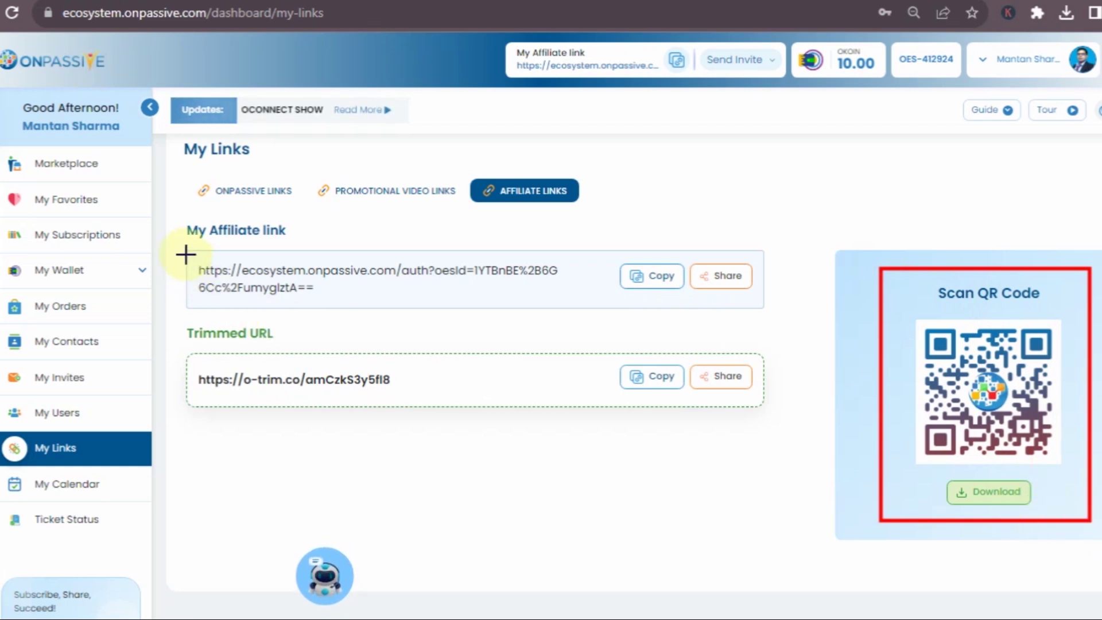
mouse_move(177, 242)
left_mouse_down()
mouse_move(196, 268)
mouse_move(511, 337)
mouse_move(767, 319)
left_mouse_up()
mouse_move(178, 328)
left_mouse_down()
mouse_move(216, 401)
mouse_move(364, 435)
mouse_move(522, 509)
mouse_move(679, 439)
mouse_move(791, 431)
left_mouse_up()
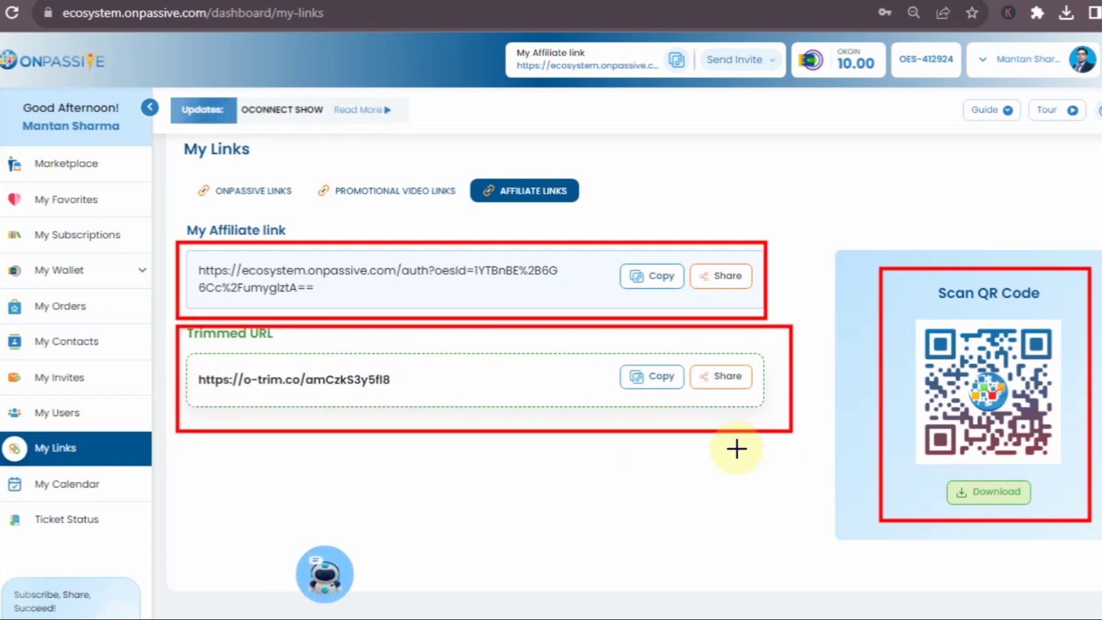
mouse_move(179, 213)
left_mouse_down()
mouse_move(191, 288)
mouse_move(253, 442)
mouse_move(706, 487)
mouse_move(826, 516)
mouse_move(1101, 549)
left_mouse_up()
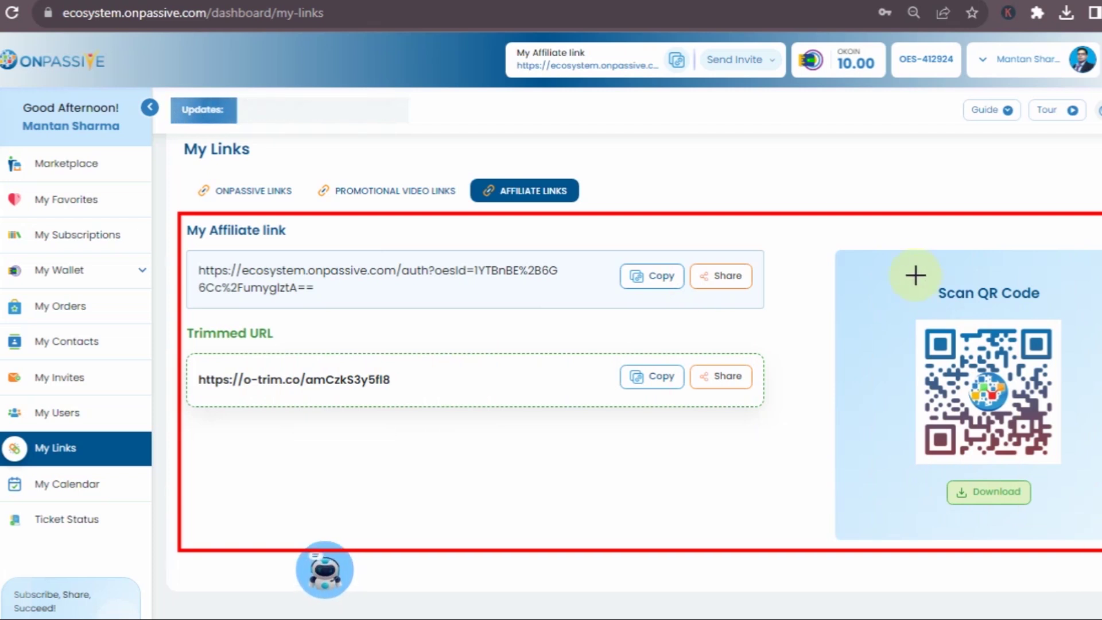
mouse_move(908, 269)
left_mouse_down()
mouse_move(959, 459)
mouse_move(985, 500)
mouse_move(1090, 531)
mouse_move(1084, 522)
left_mouse_up()
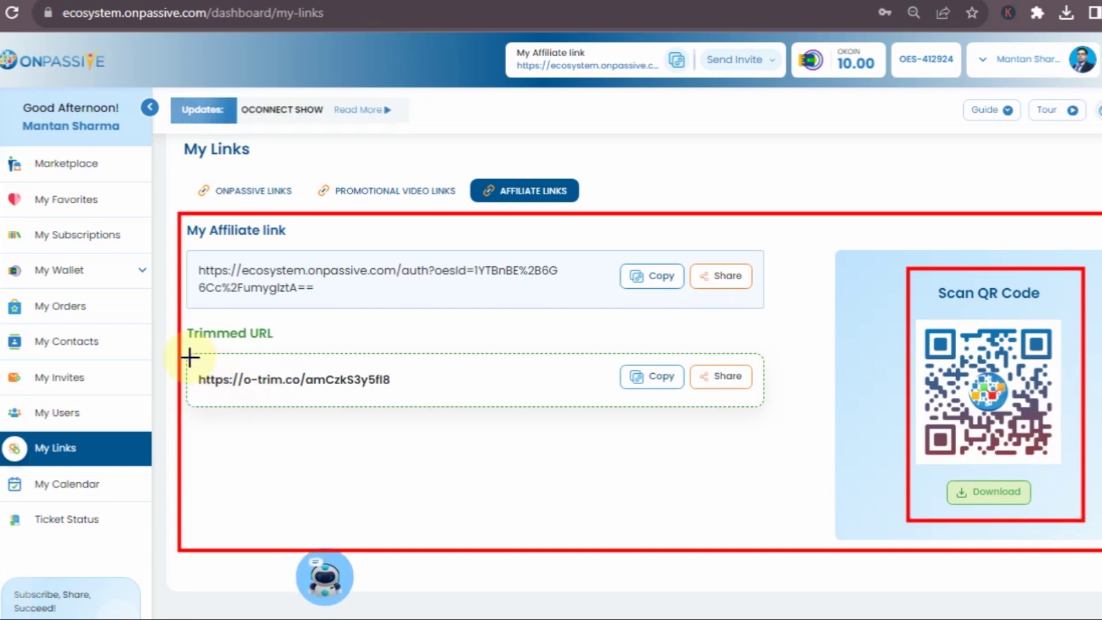
mouse_move(190, 358)
left_mouse_down()
mouse_move(212, 386)
mouse_move(430, 400)
left_mouse_up()
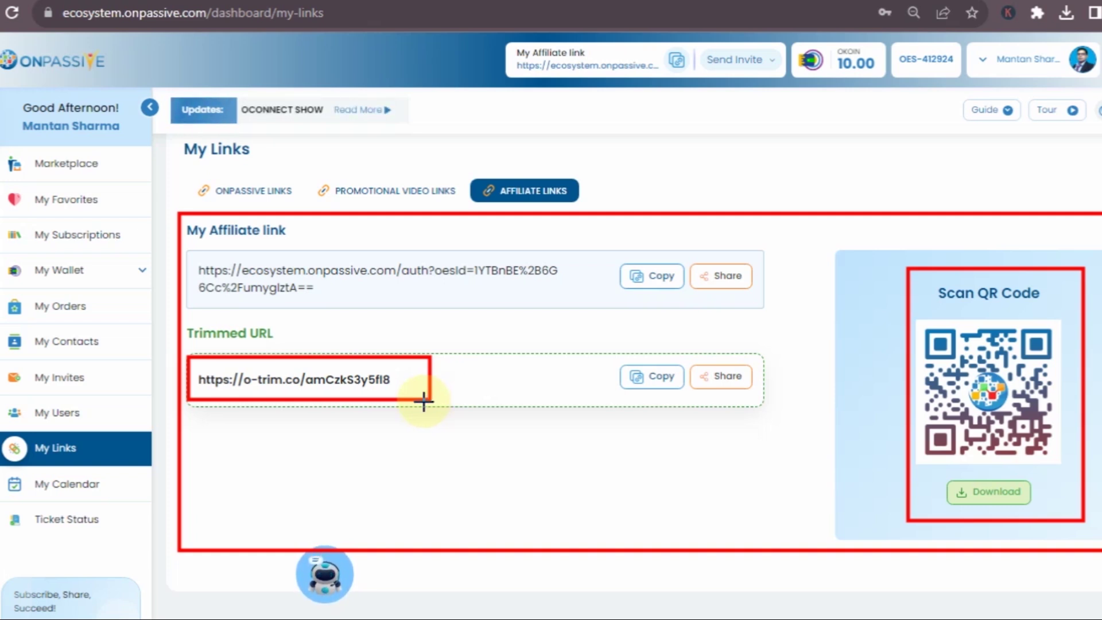
mouse_move(187, 251)
left_mouse_down()
mouse_move(224, 302)
mouse_move(586, 310)
left_mouse_up()
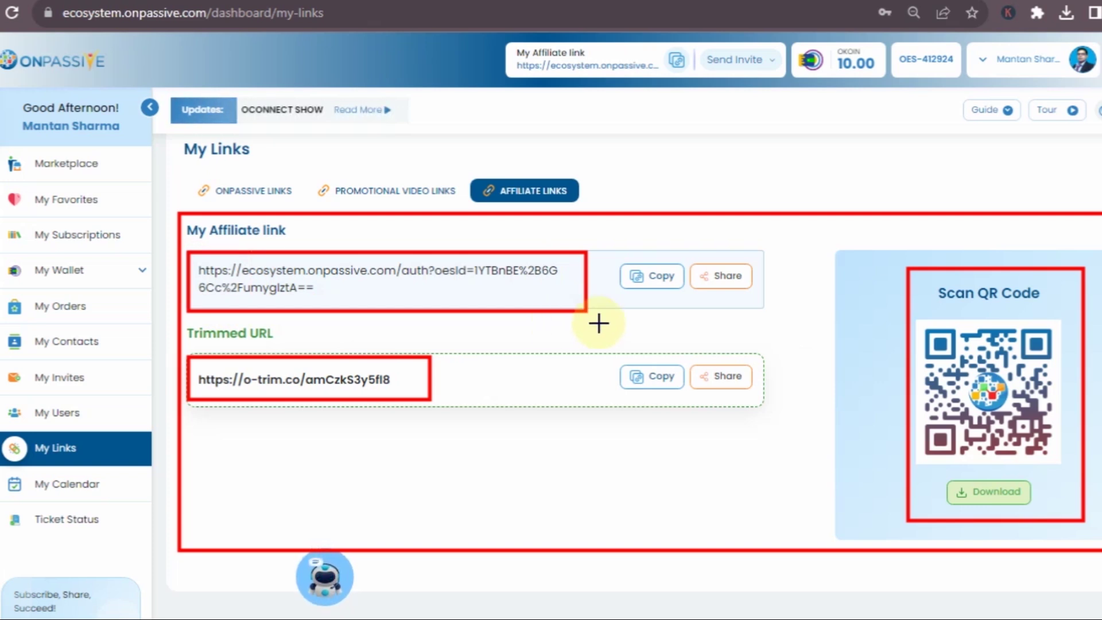
left_click_drag(608, 255, 683, 295)
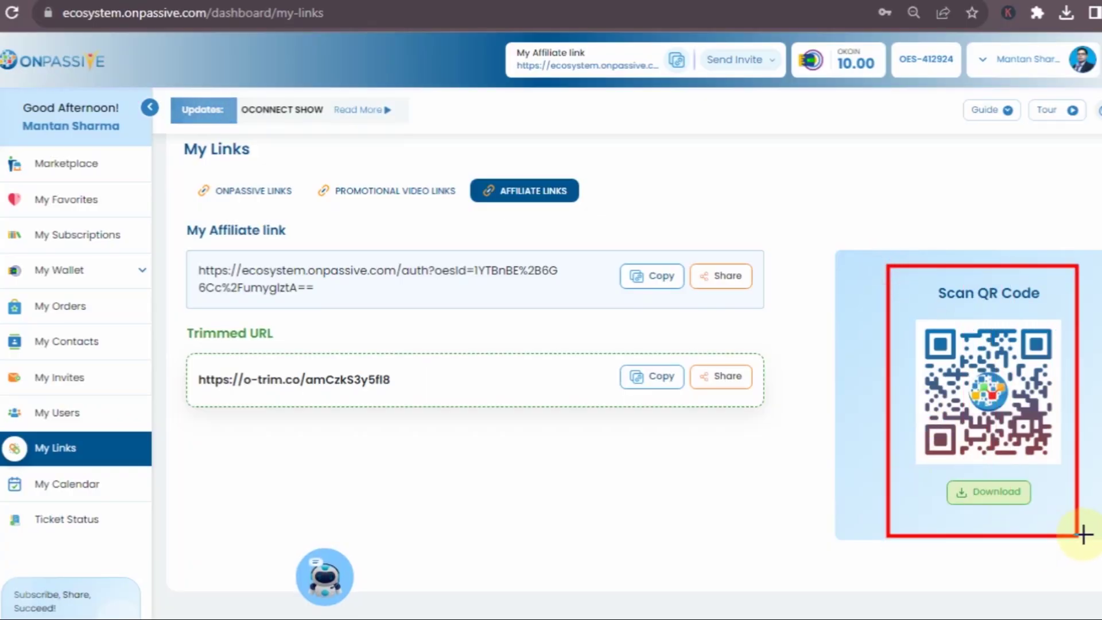
left_click_drag(1083, 534, 1096, 533)
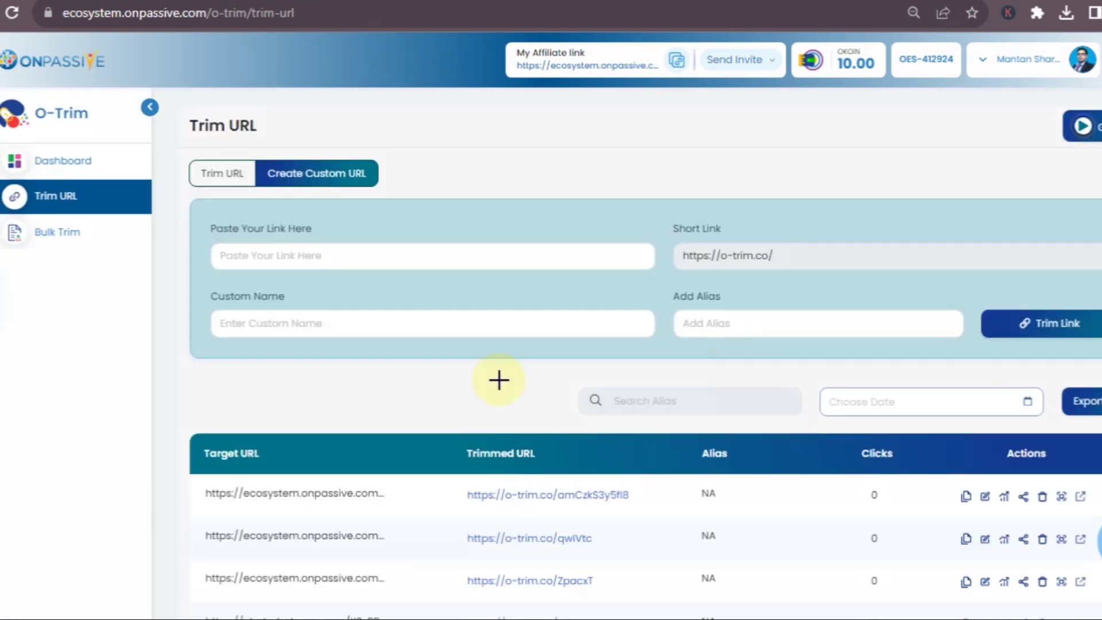
left_click_drag(305, 284, 539, 305)
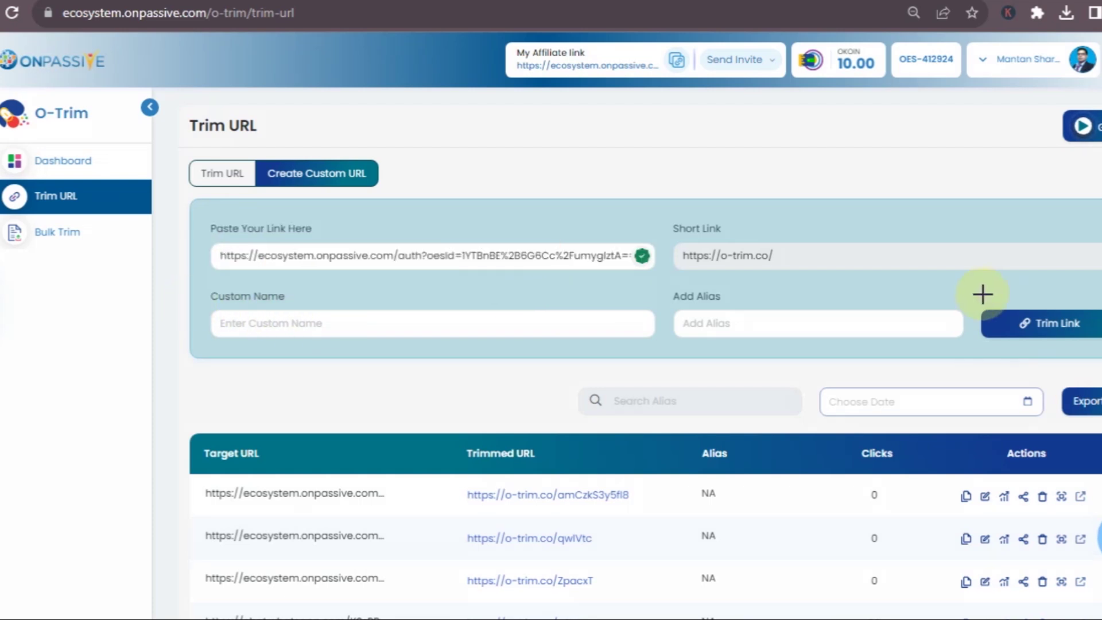
mouse_move(975, 297)
left_mouse_down()
mouse_move(1001, 332)
mouse_move(1099, 346)
left_mouse_up()
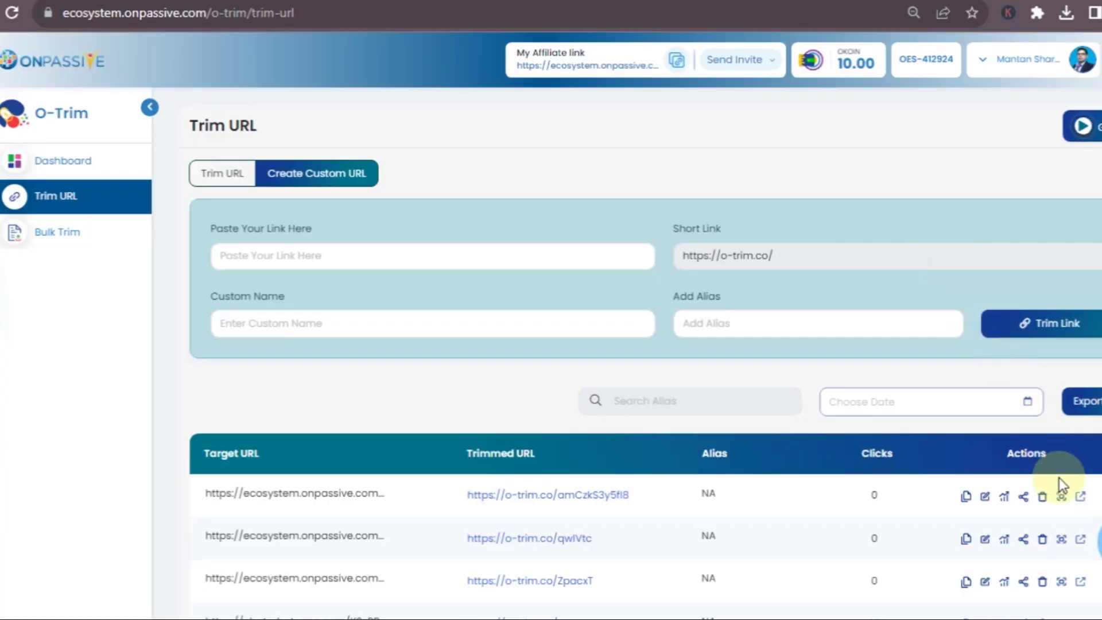
Open the QR code of the first trimmed URL in the O-Trim list.
left_click(1061, 497)
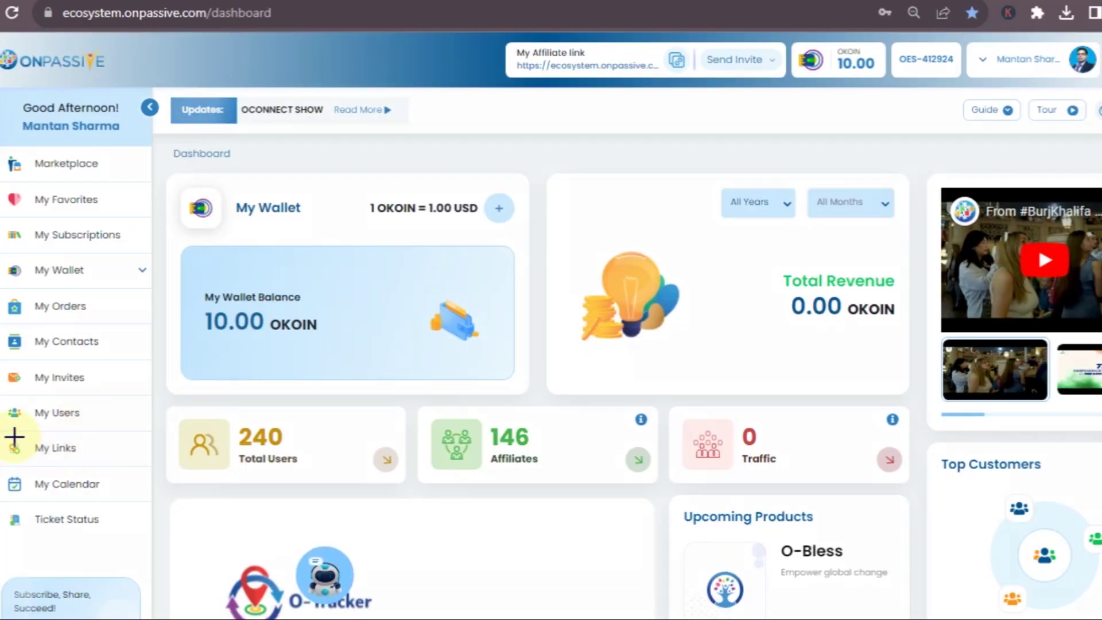
Open the My Links page and look through the list of ONPASSIVE links.
mouse_move(3, 433)
left_mouse_down()
mouse_move(12, 445)
mouse_move(119, 467)
left_mouse_up()
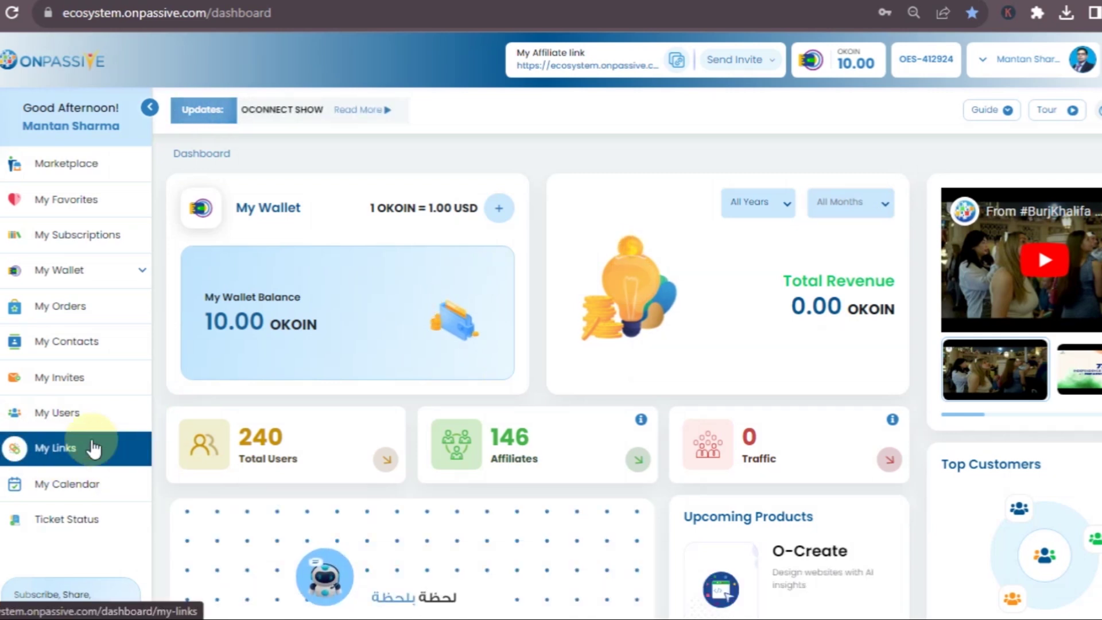
left_click(59, 458)
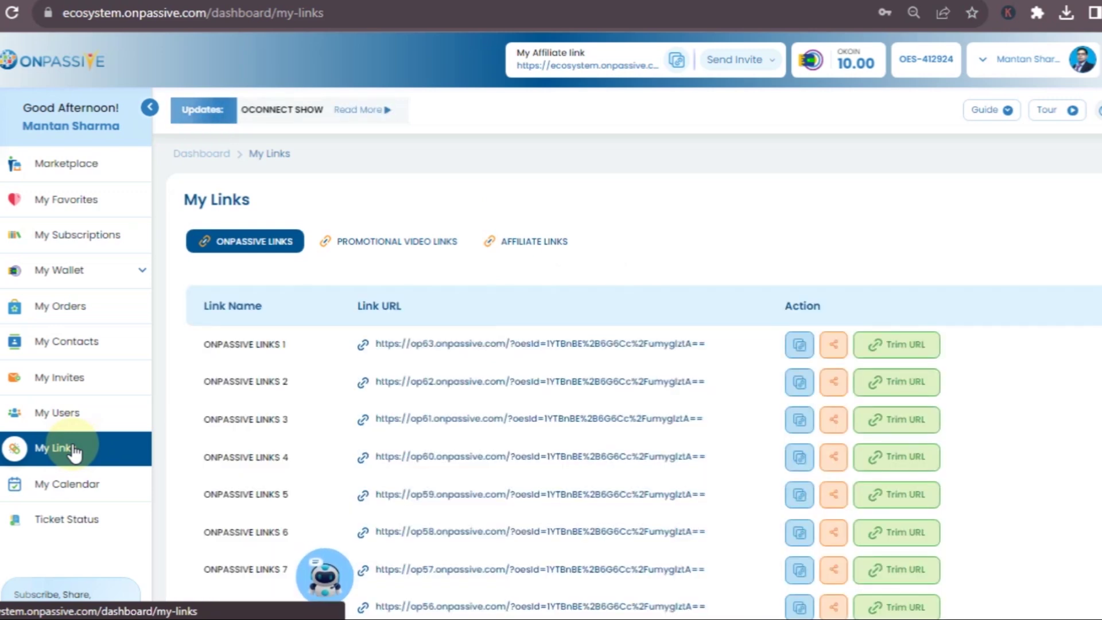
mouse_move(172, 217)
left_mouse_down()
mouse_move(388, 268)
mouse_move(632, 268)
left_mouse_up()
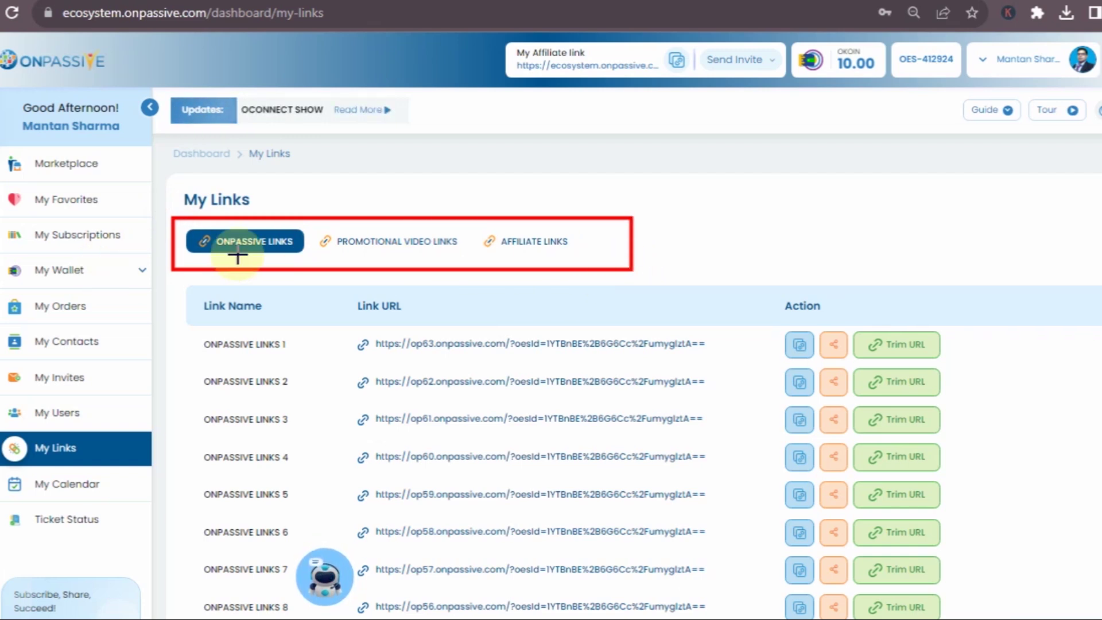
left_click_drag(191, 228, 464, 258)
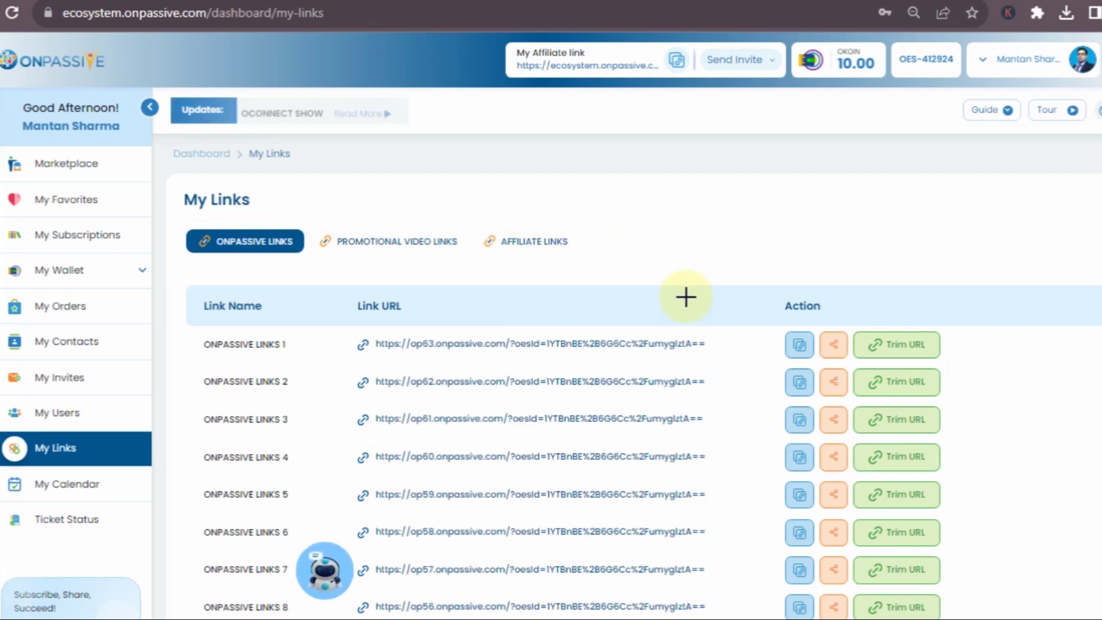
mouse_move(184, 336)
left_mouse_down()
mouse_move(256, 381)
mouse_move(645, 472)
mouse_move(881, 597)
mouse_move(964, 617)
left_mouse_up()
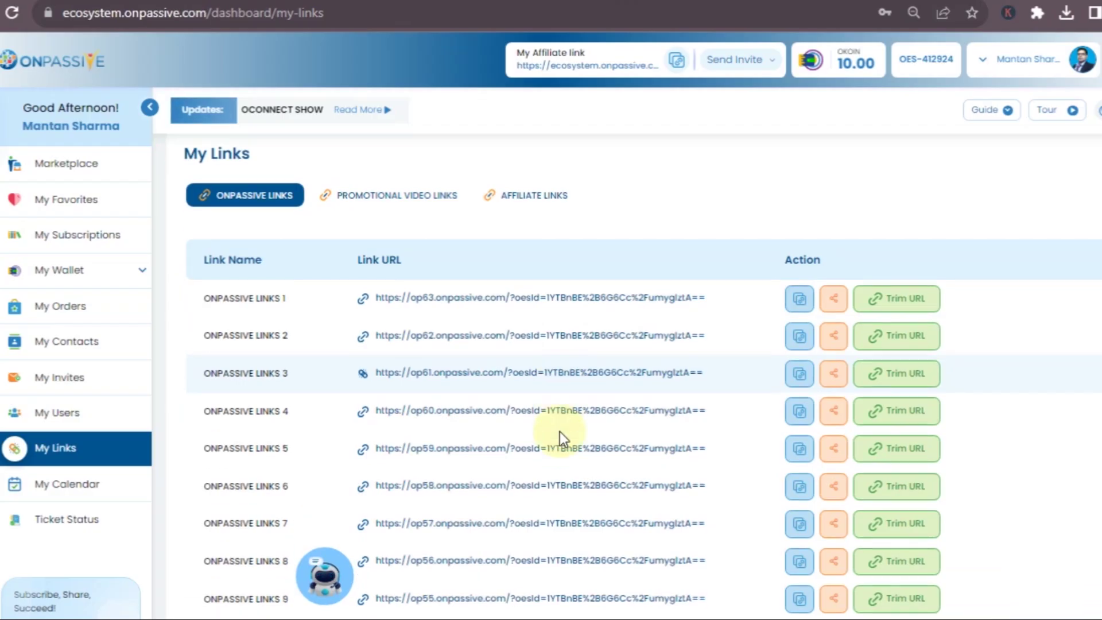
scroll(560, 431, "down", 3)
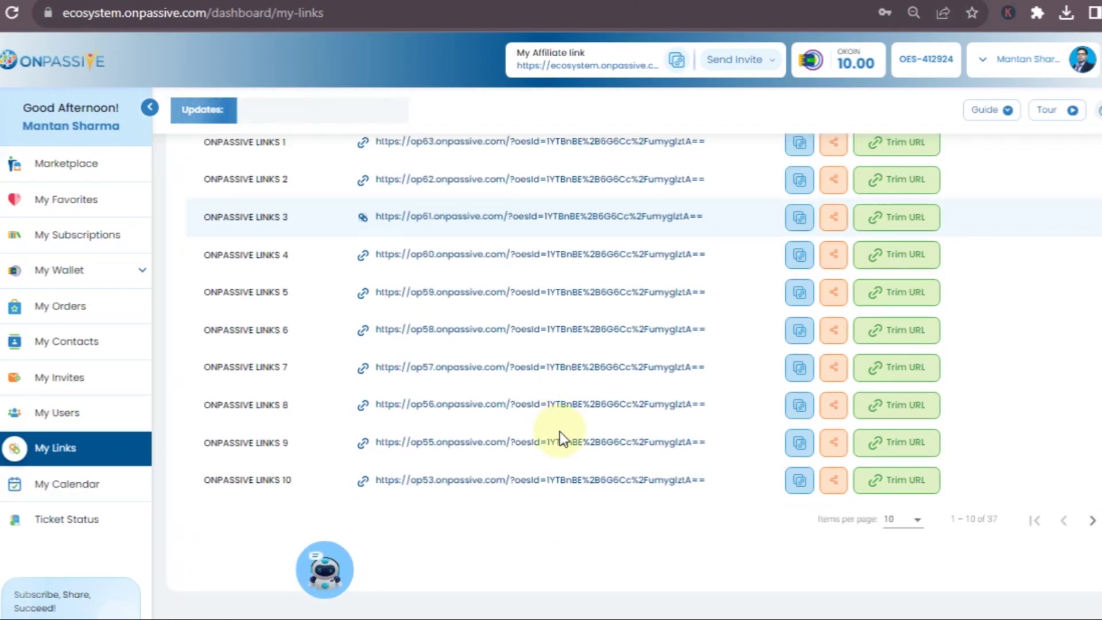
scroll(559, 432, "up", 4)
scroll(560, 431, "down", 3)
scroll(560, 433, "up", 3)
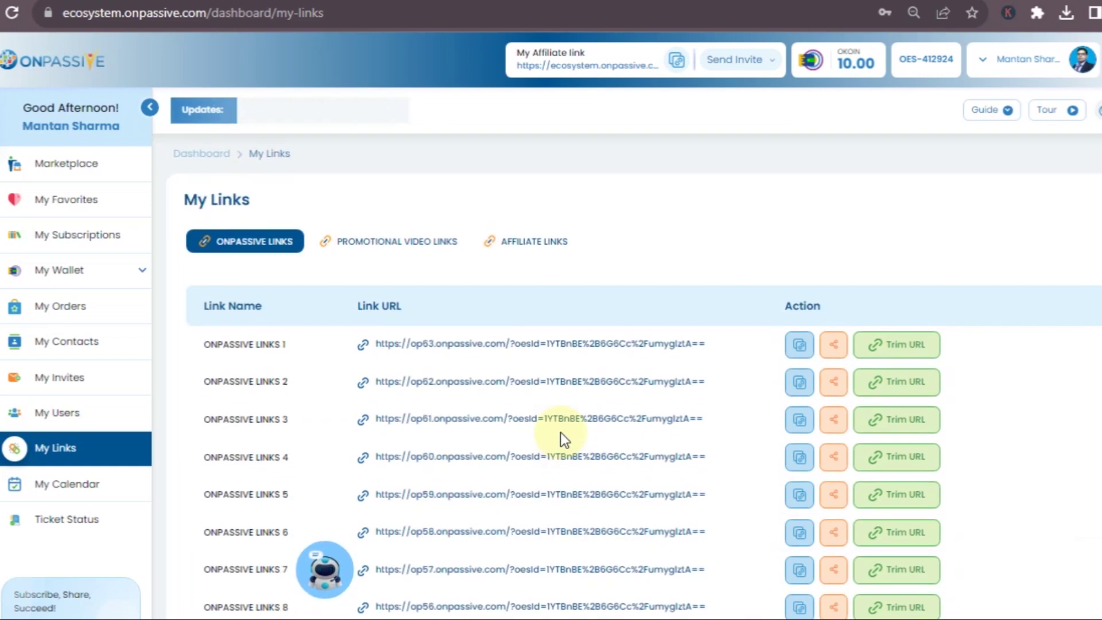
scroll(560, 432, "down", 3)
scroll(560, 433, "up", 3)
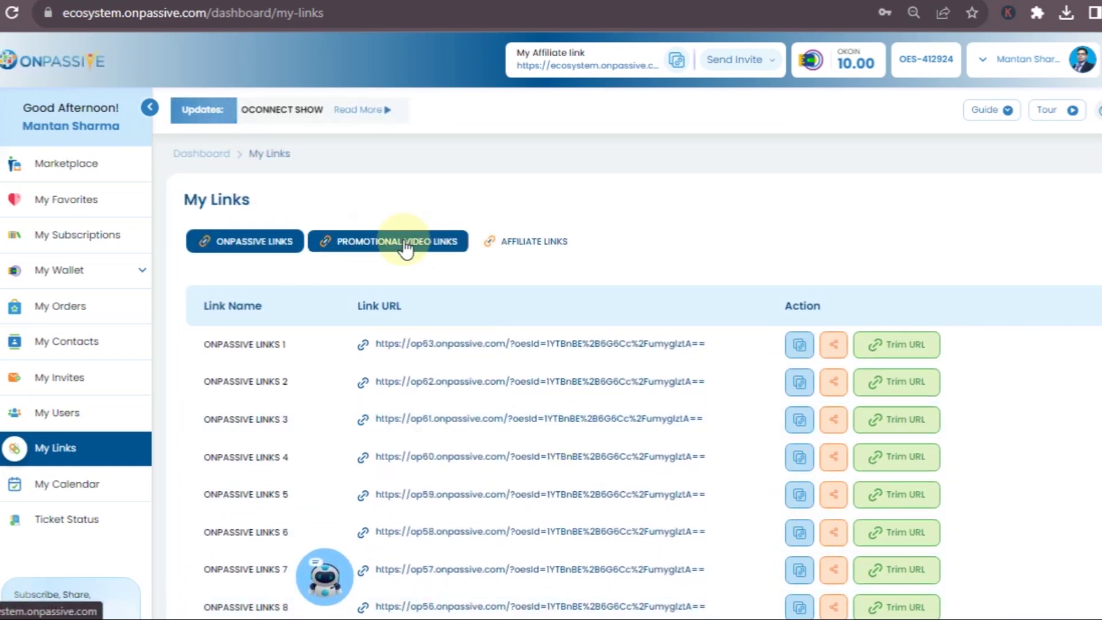
Show the promotional video links and copy the O-Mail video link "Upgrade your digital experience!".
left_click(396, 246)
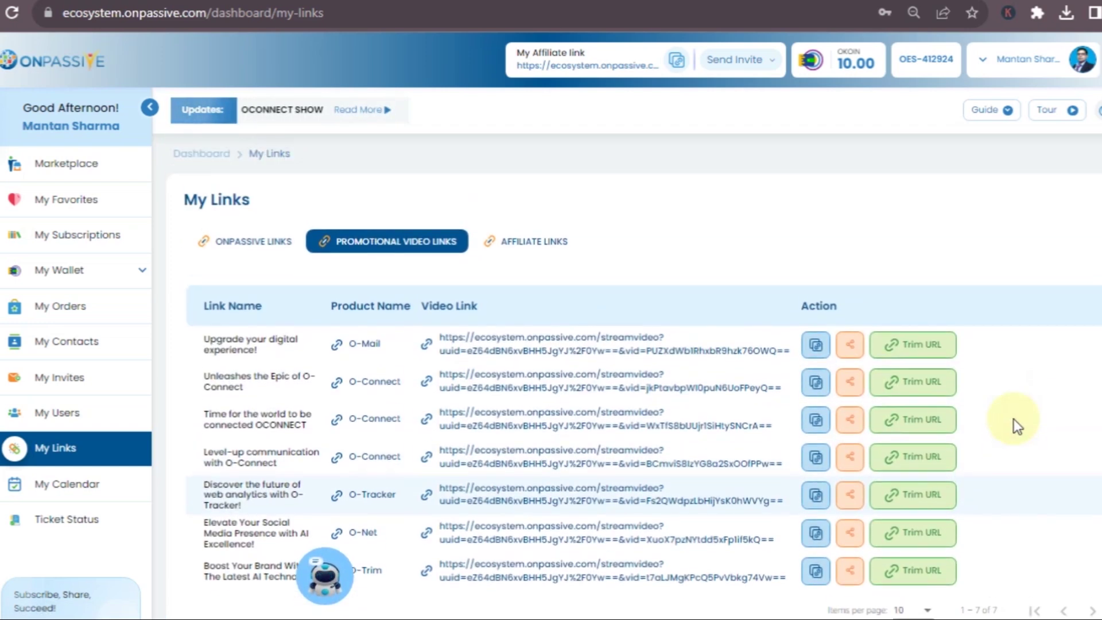
scroll(1015, 422, "down", 2)
scroll(1013, 419, "up", 2)
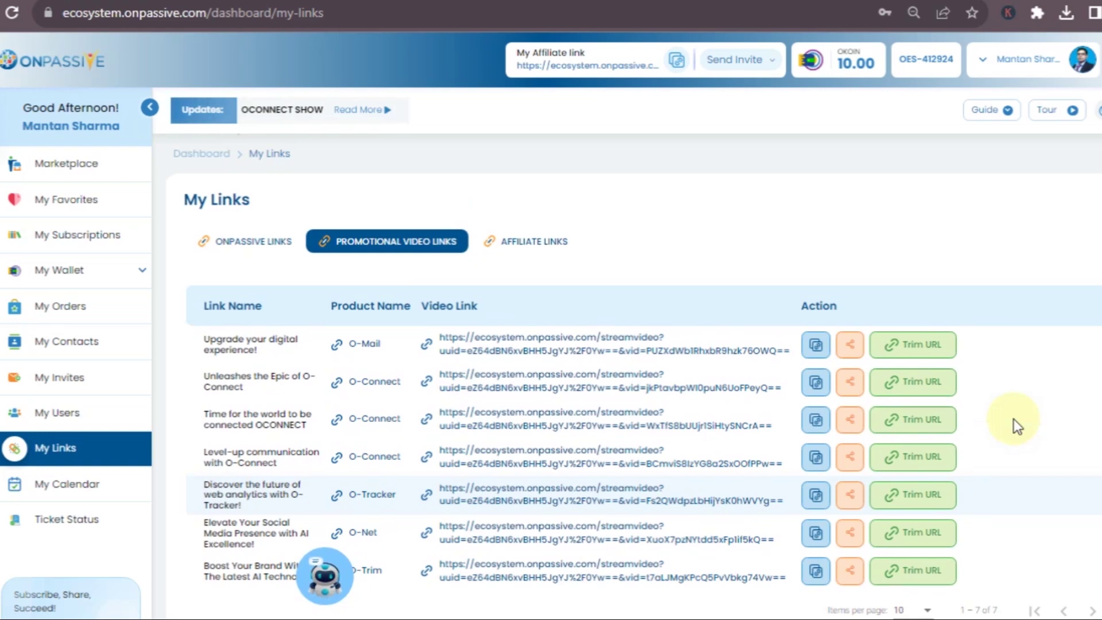
left_click(815, 345)
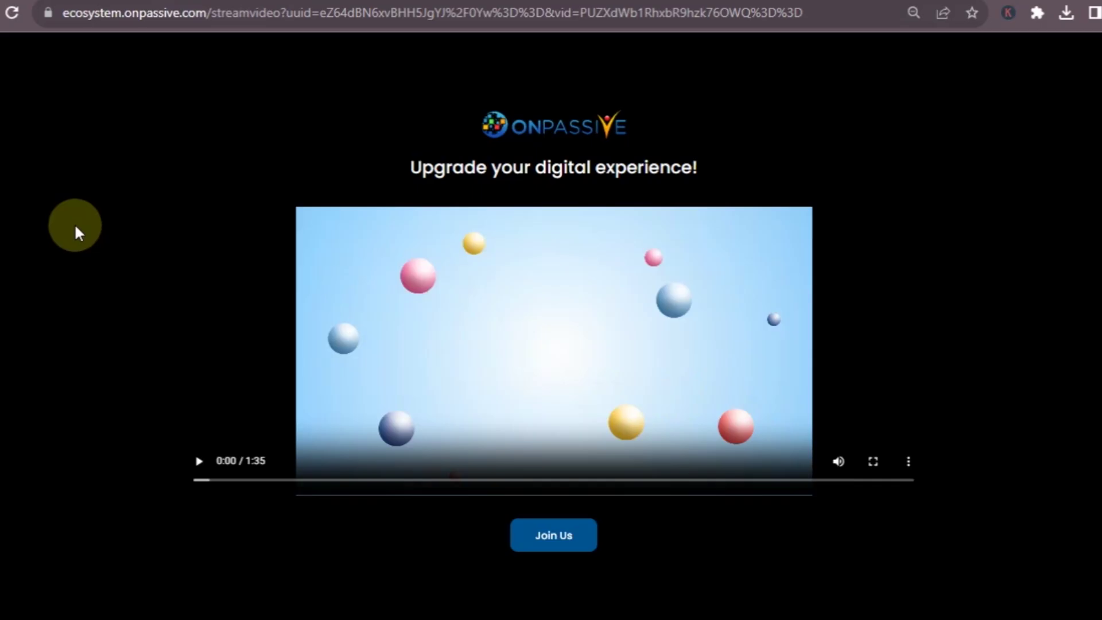
Play the "Upgrade your digital experience!" video, follow its Join Us link to the registration form, and close that page.
left_click(201, 461)
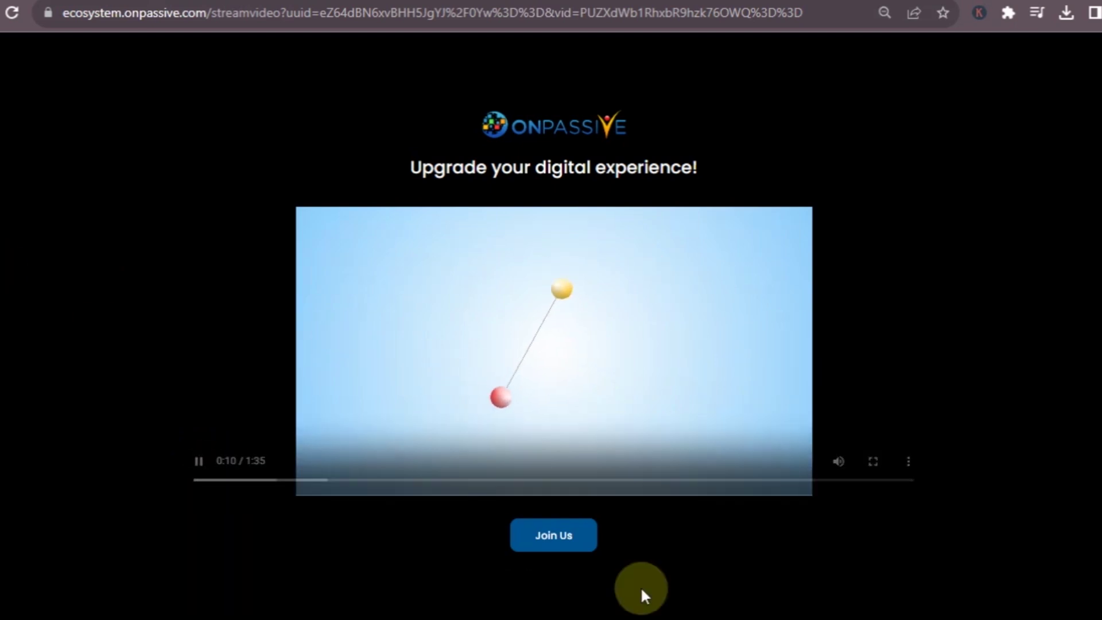
left_click(559, 537)
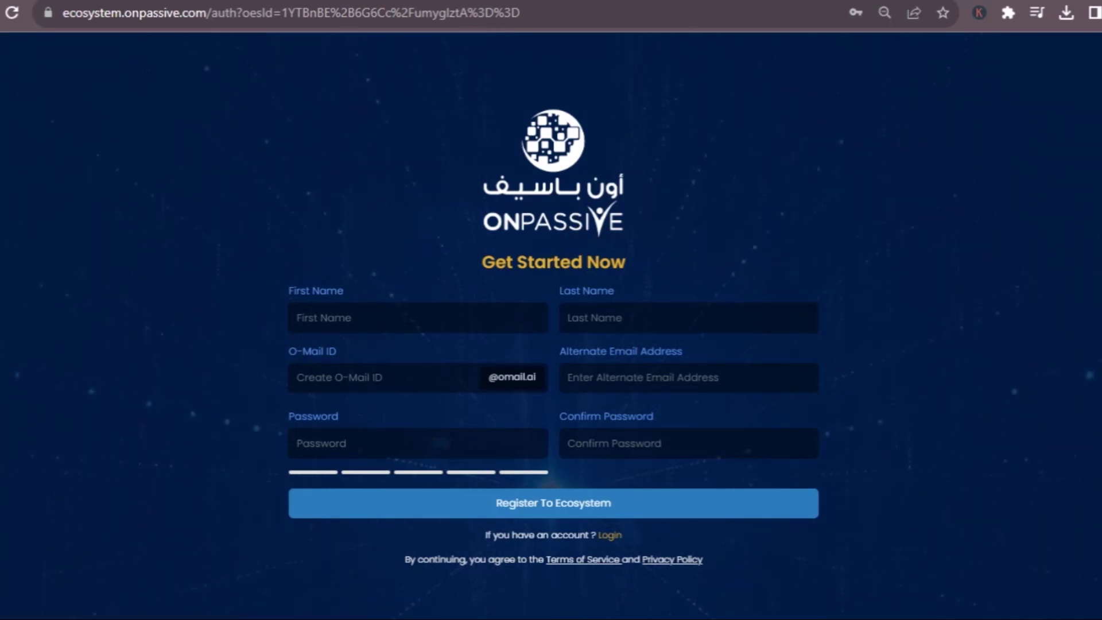
right_click(231, 0)
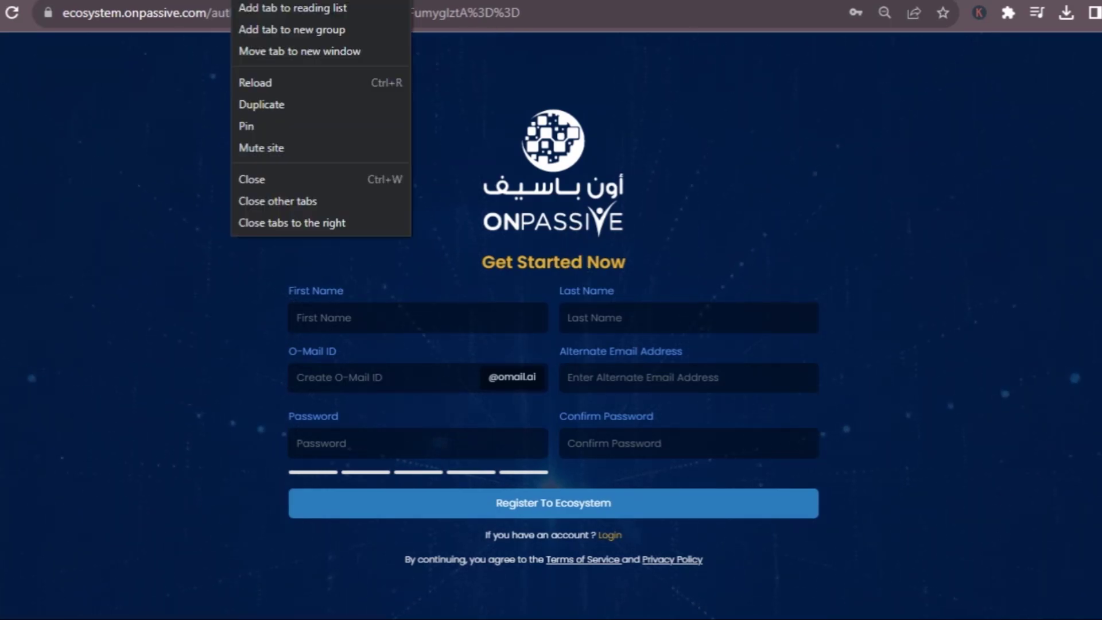
left_click(267, 180)
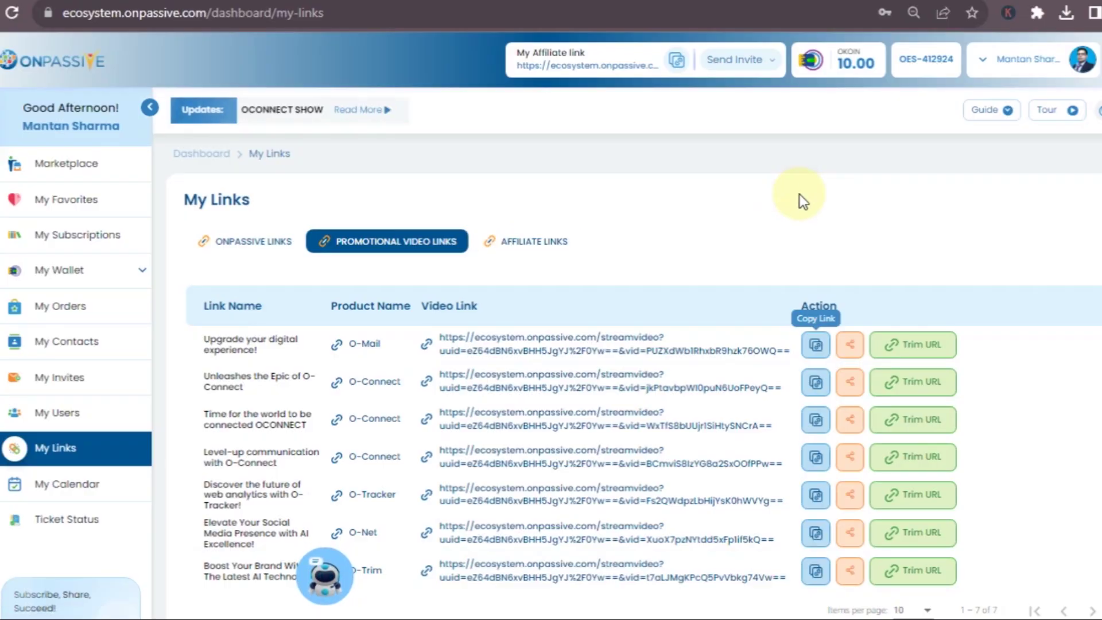
Show the affiliate links and download the affiliate QR code image.
left_click(553, 241)
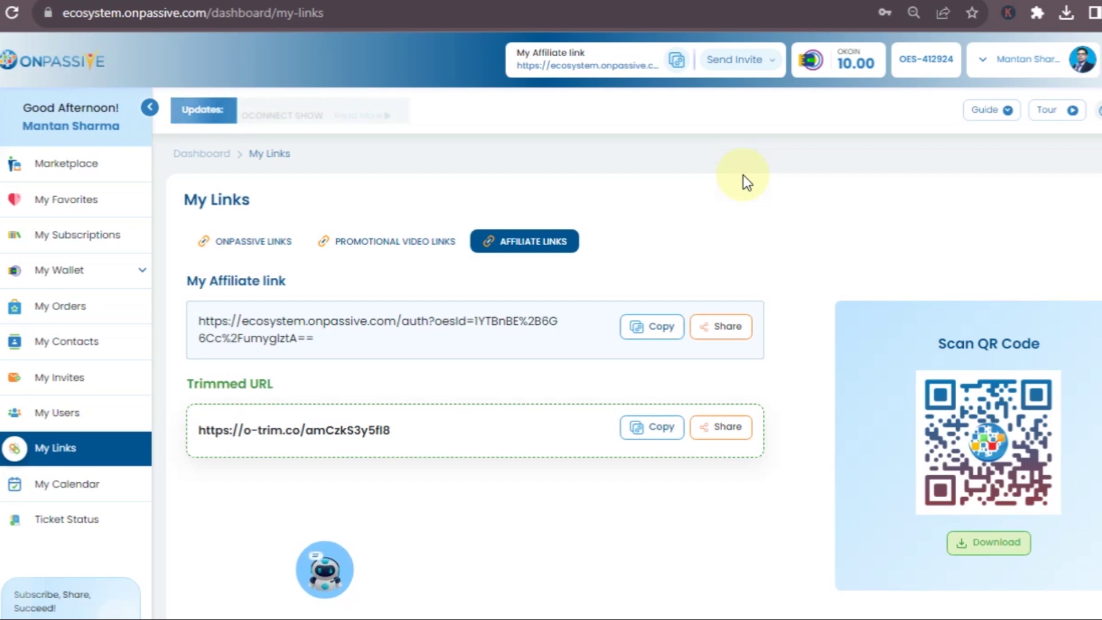
left_click(999, 546)
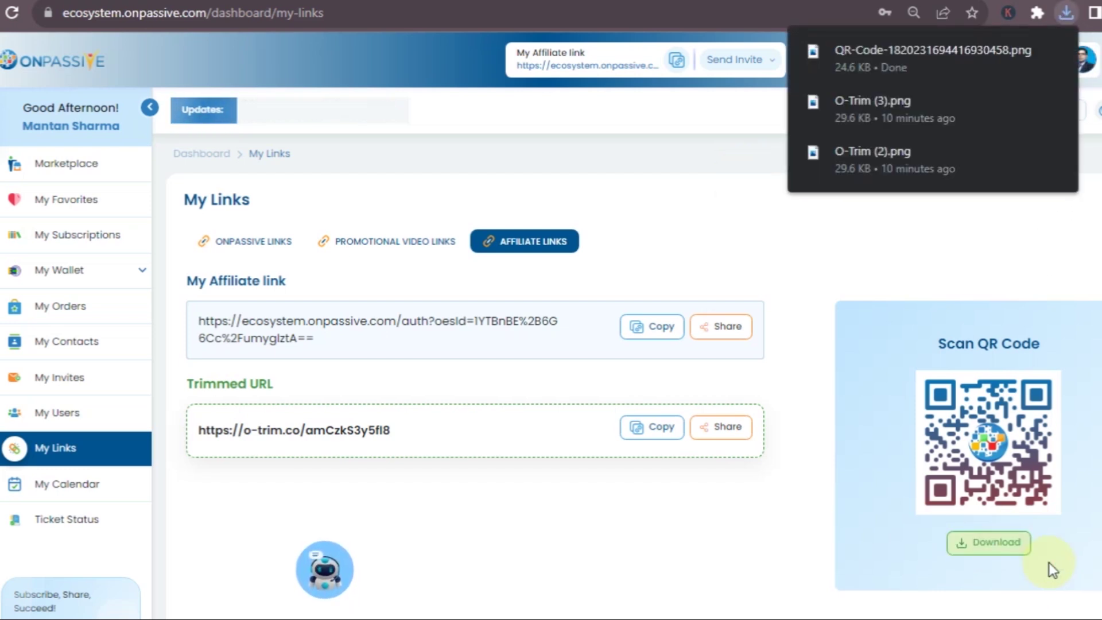